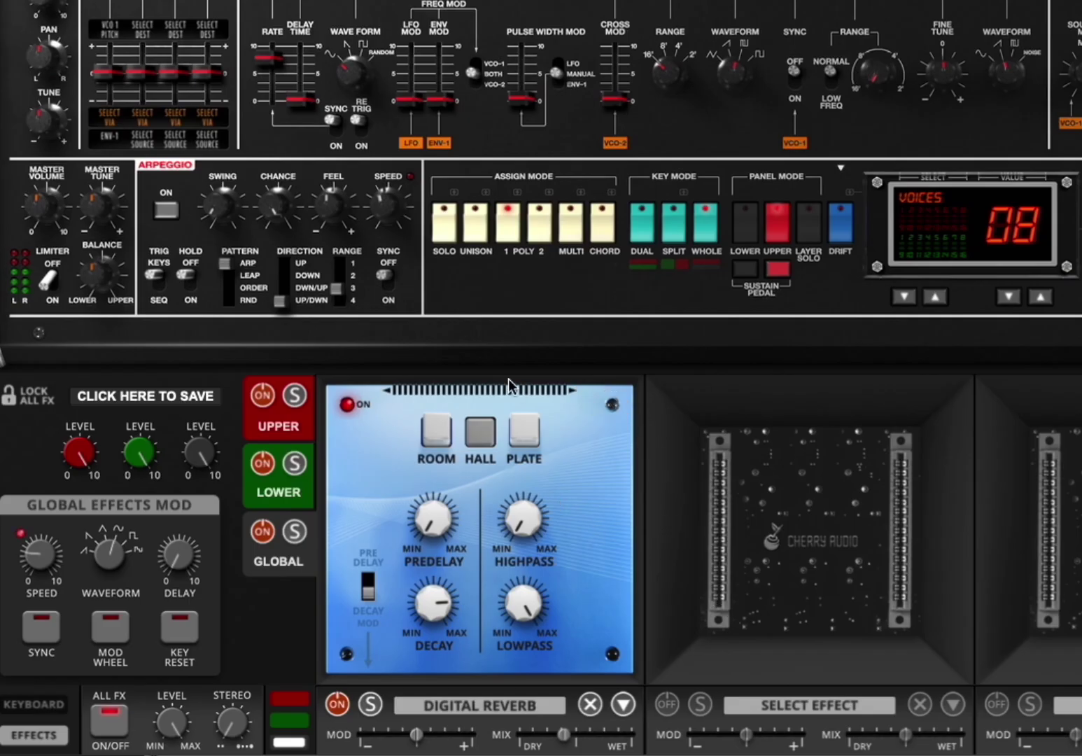
Step: Add a Digital Delay in the second effect slot and move it ahead of the Digital Reverb in the chain
{"action": "left_click", "coordinate": [814, 705]}
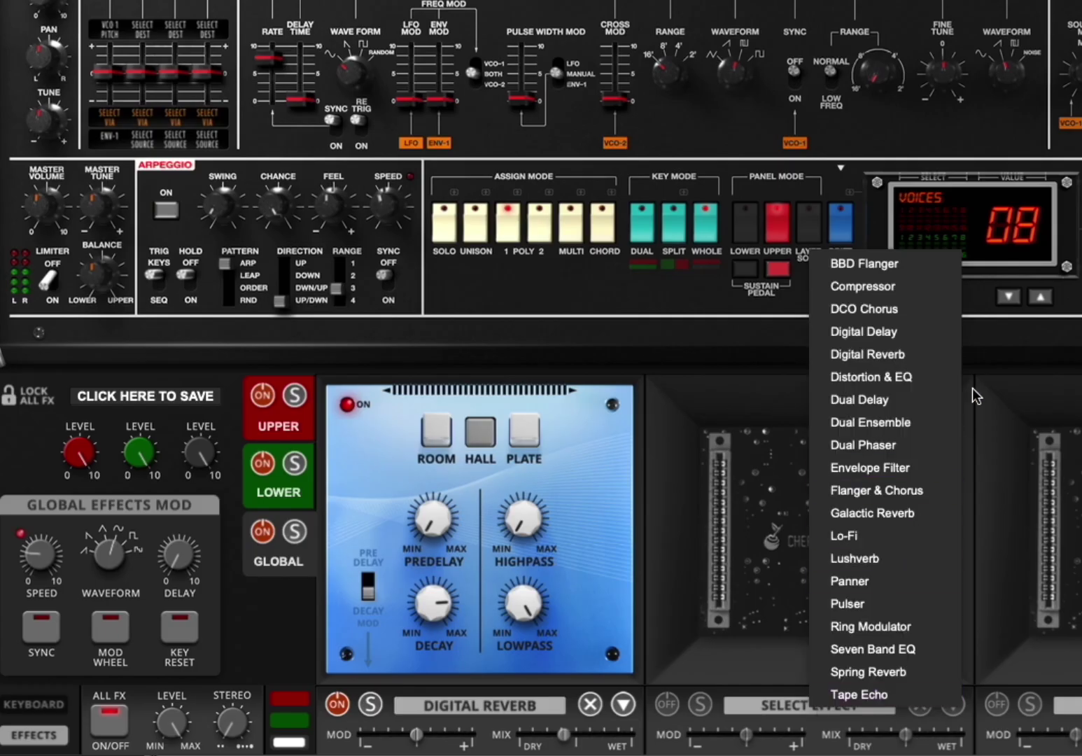
{"action": "left_click", "coordinate": [938, 331]}
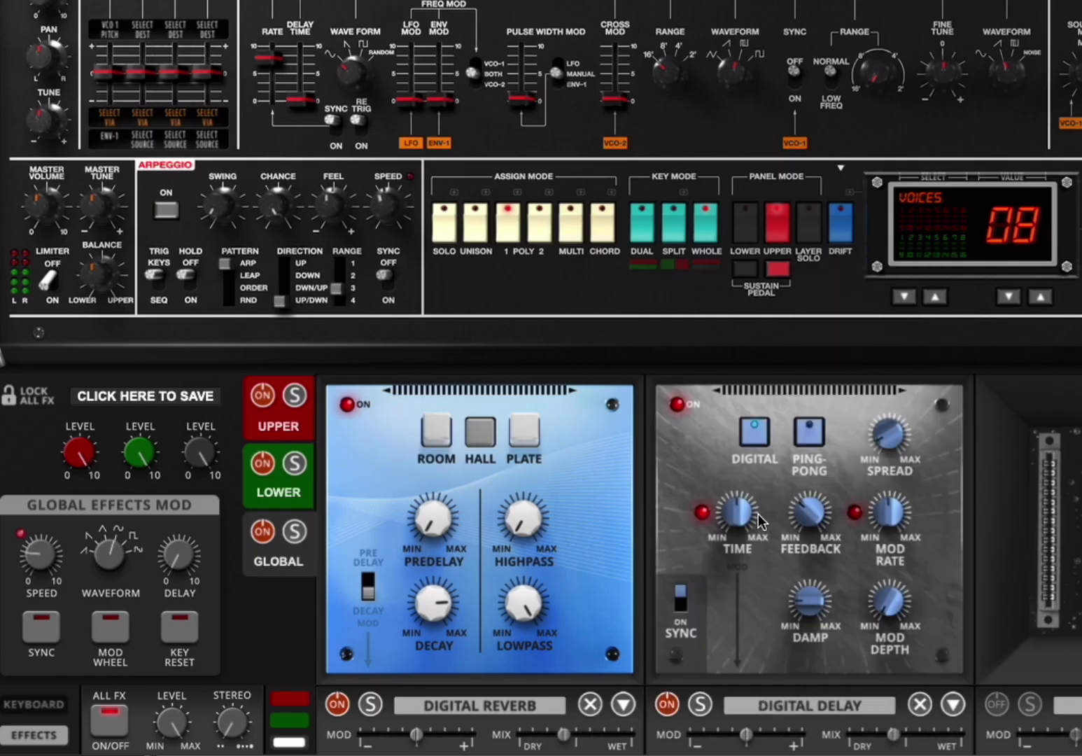
{"action": "left_click_drag", "start_coordinate": [477, 390], "coordinate": [852, 401]}
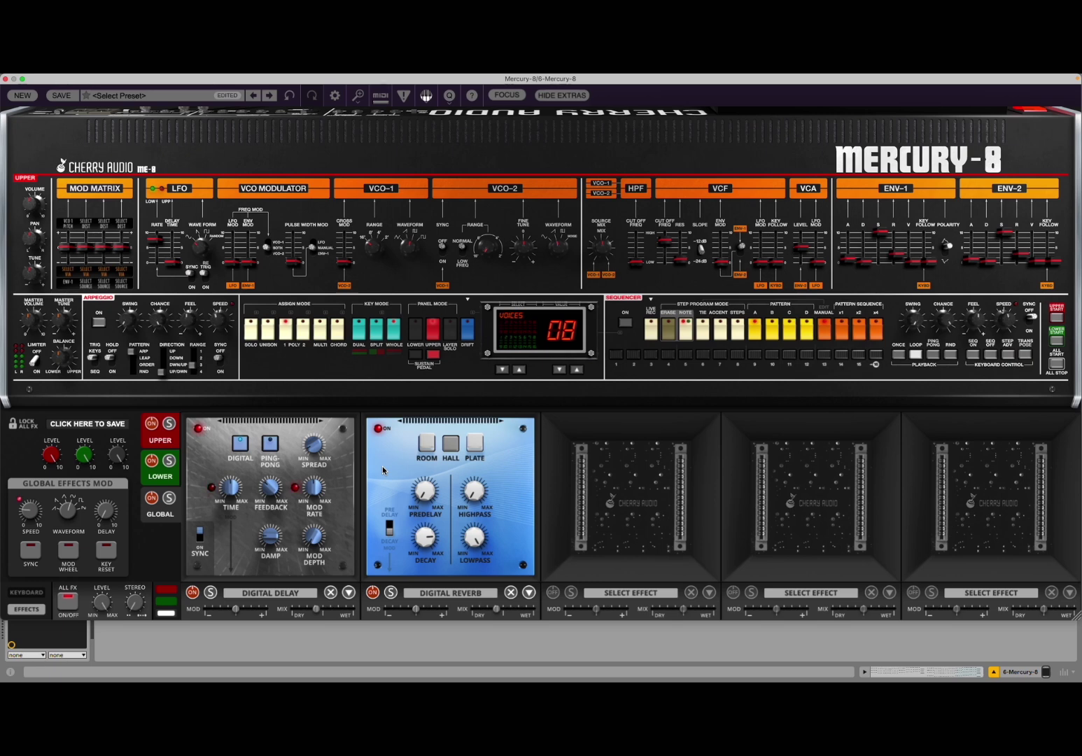
Step: Load the Ambient Fairies preset from the Bells category
{"action": "left_click", "coordinate": [104, 95]}
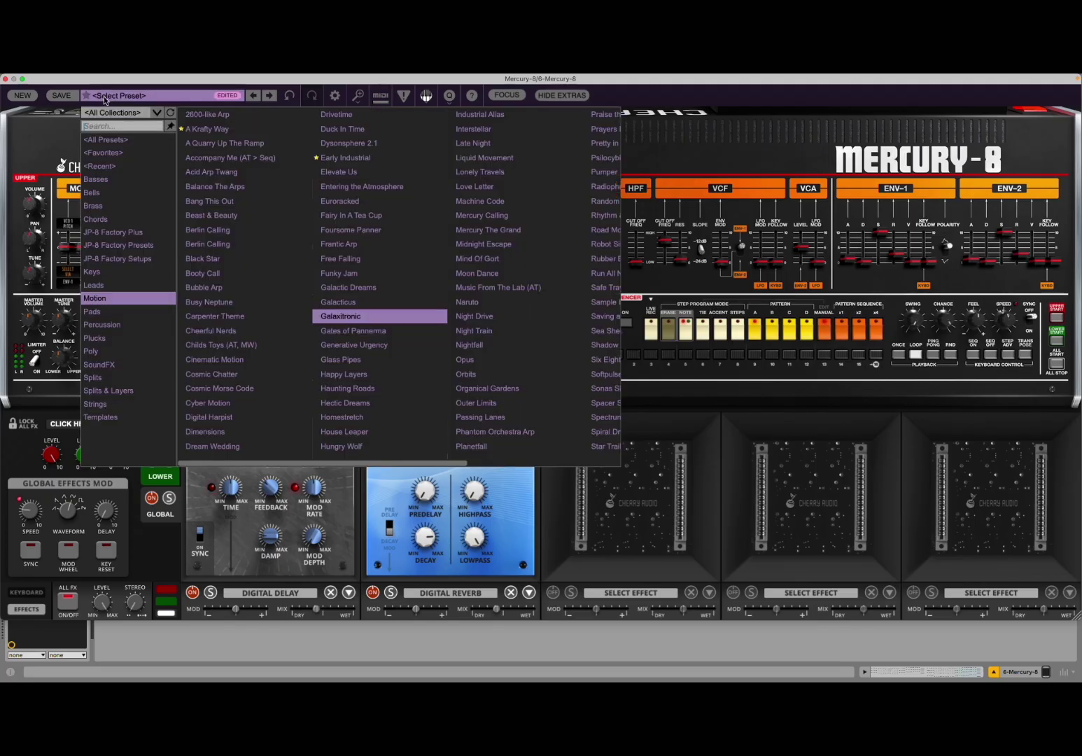
{"action": "left_click", "coordinate": [116, 192]}
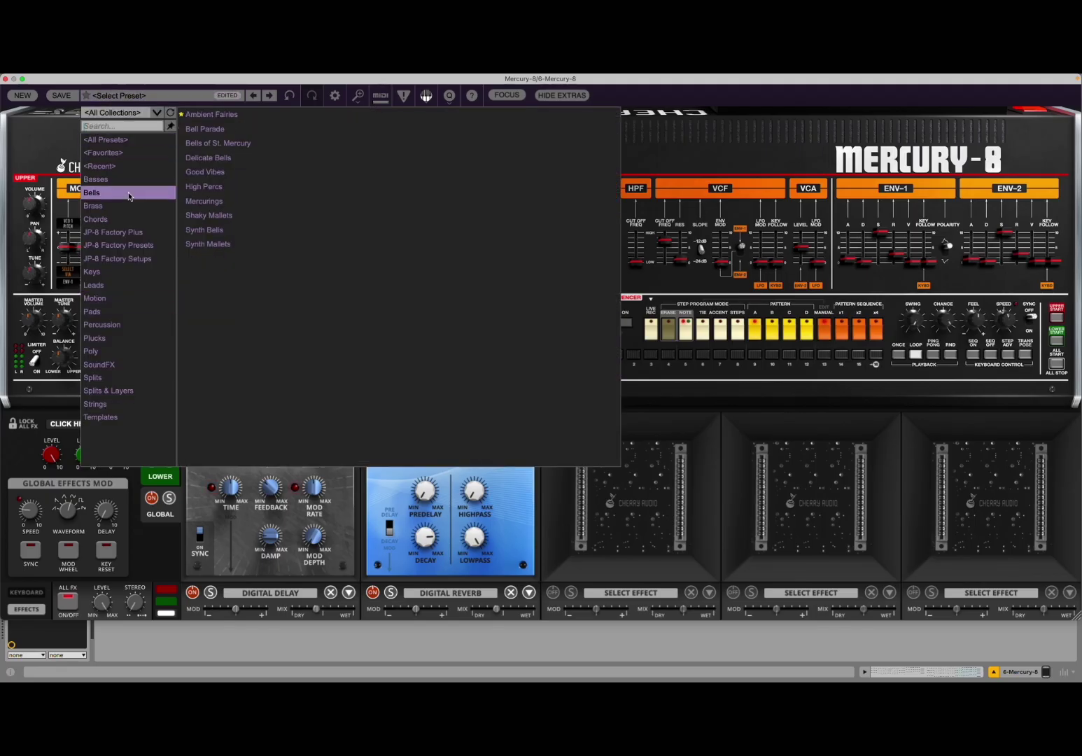
{"action": "left_click", "coordinate": [248, 116]}
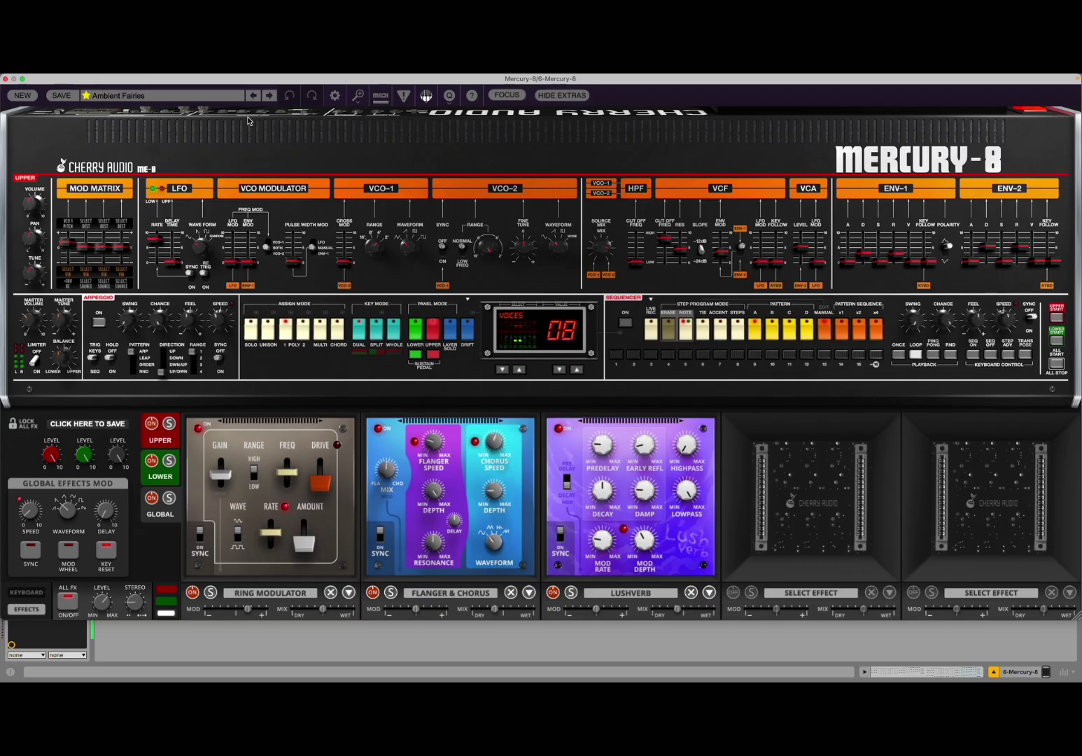
Step: Load the Brass Fluff preset from the Brass category and add a Galactic Reverb in the first effect slot
{"action": "left_click", "coordinate": [221, 101]}
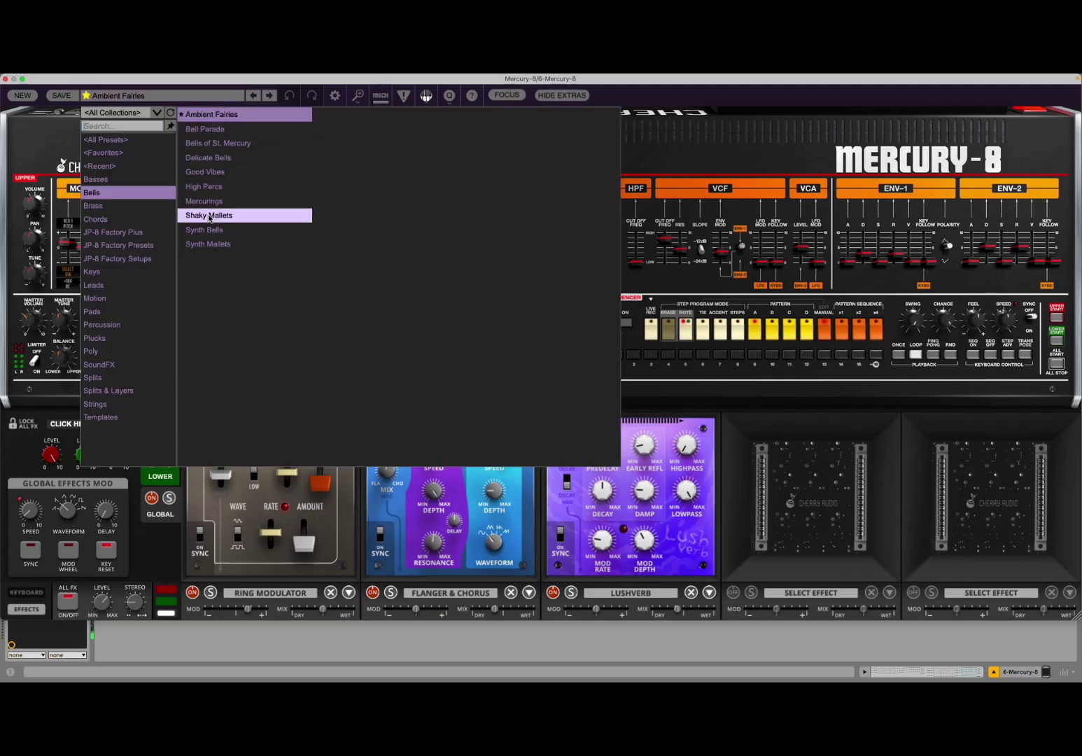
{"action": "left_click", "coordinate": [98, 206]}
{"action": "left_click", "coordinate": [242, 158]}
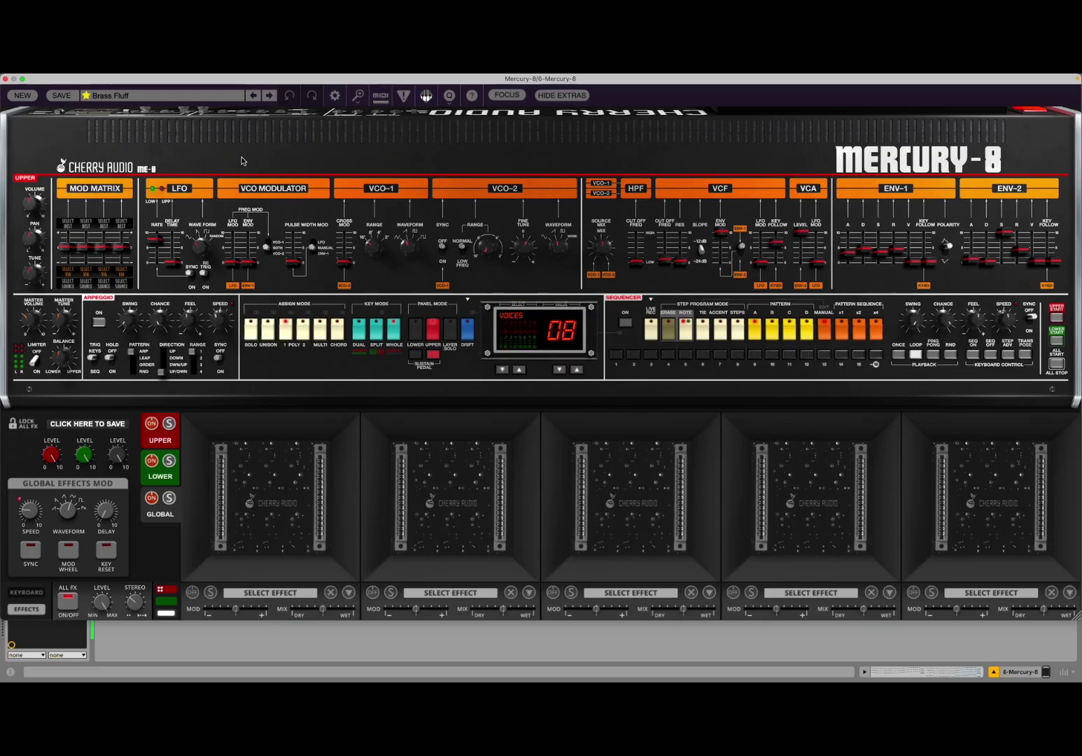
{"action": "left_click", "coordinate": [176, 96]}
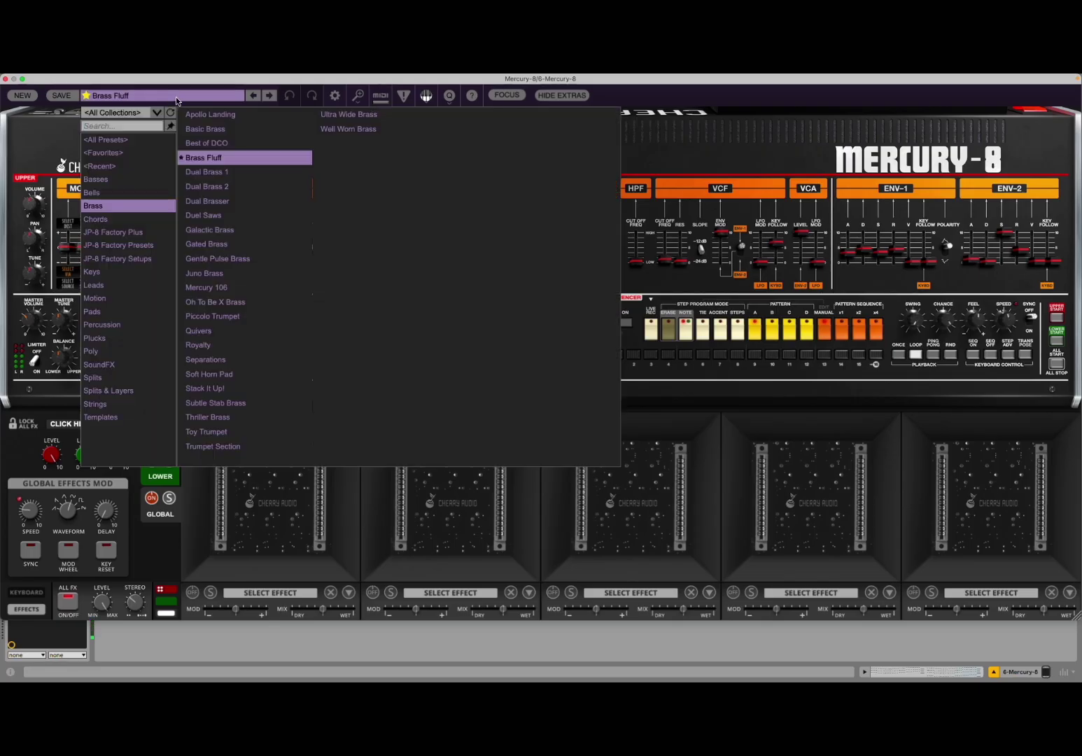
{"action": "left_click", "coordinate": [356, 494]}
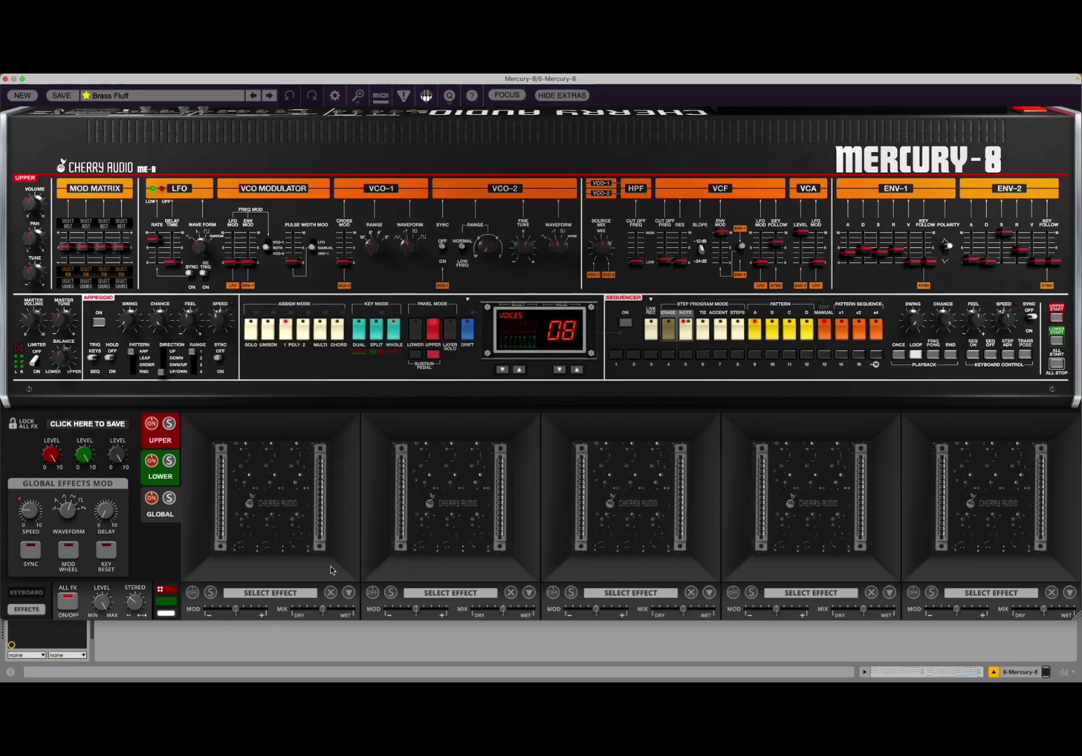
{"action": "left_click", "coordinate": [305, 595]}
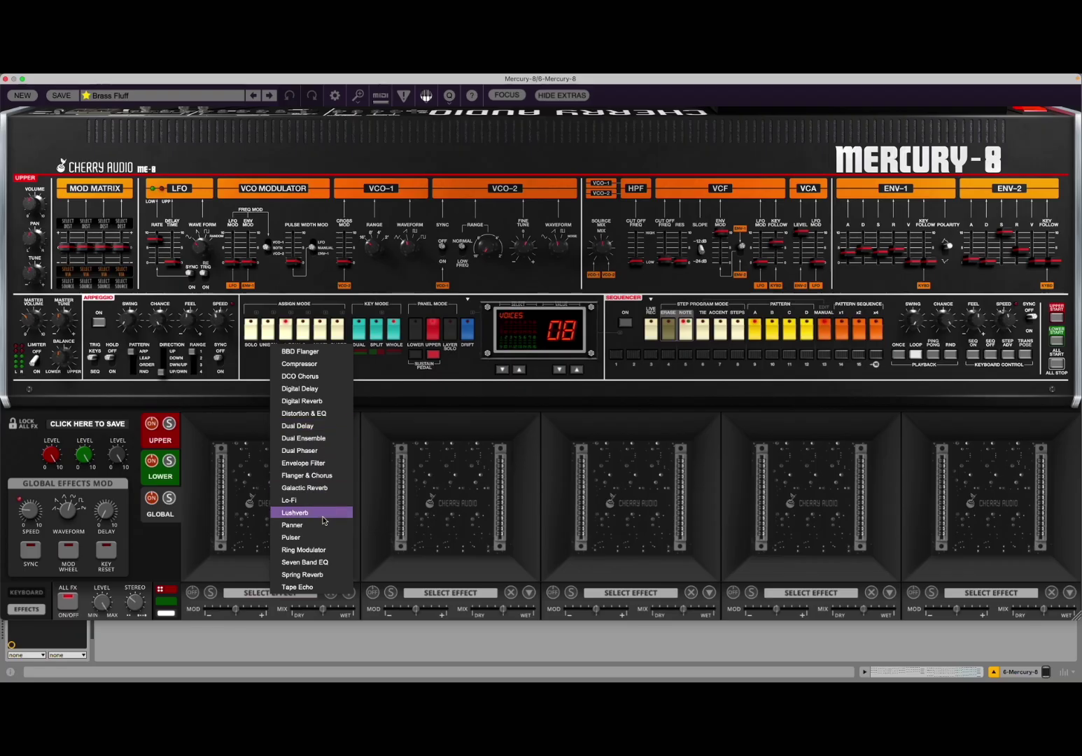
{"action": "left_click", "coordinate": [328, 488]}
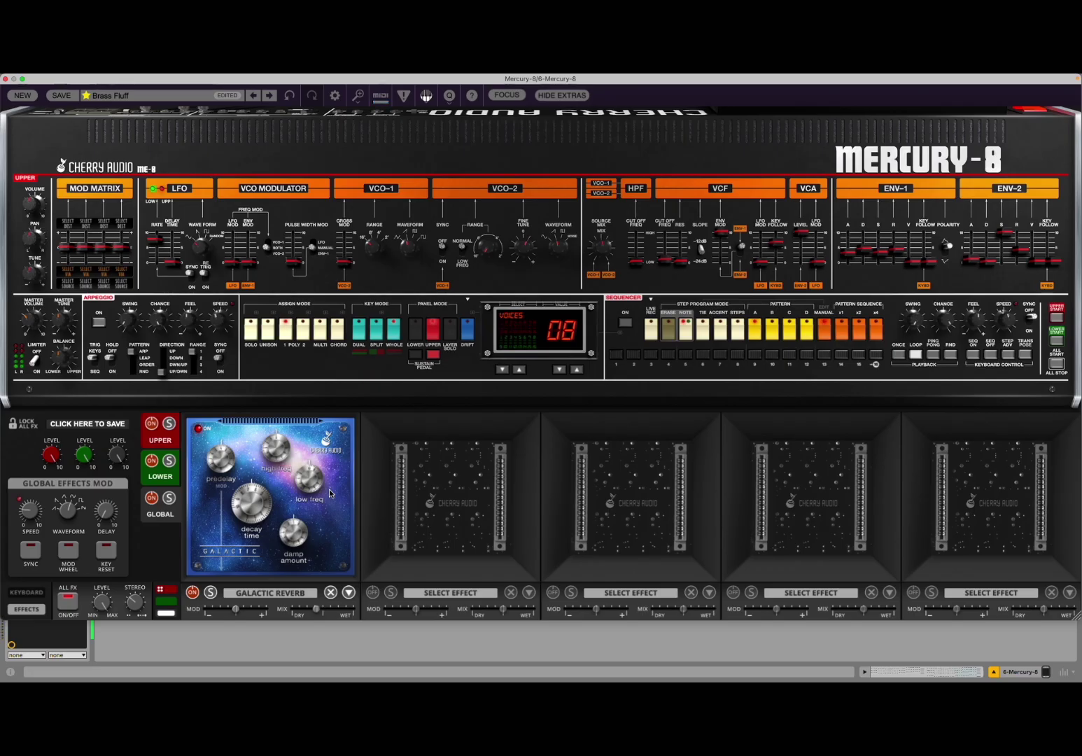
Step: Audition the Deep Stack and Duck Bass presets from the Basses category
{"action": "left_click", "coordinate": [124, 96]}
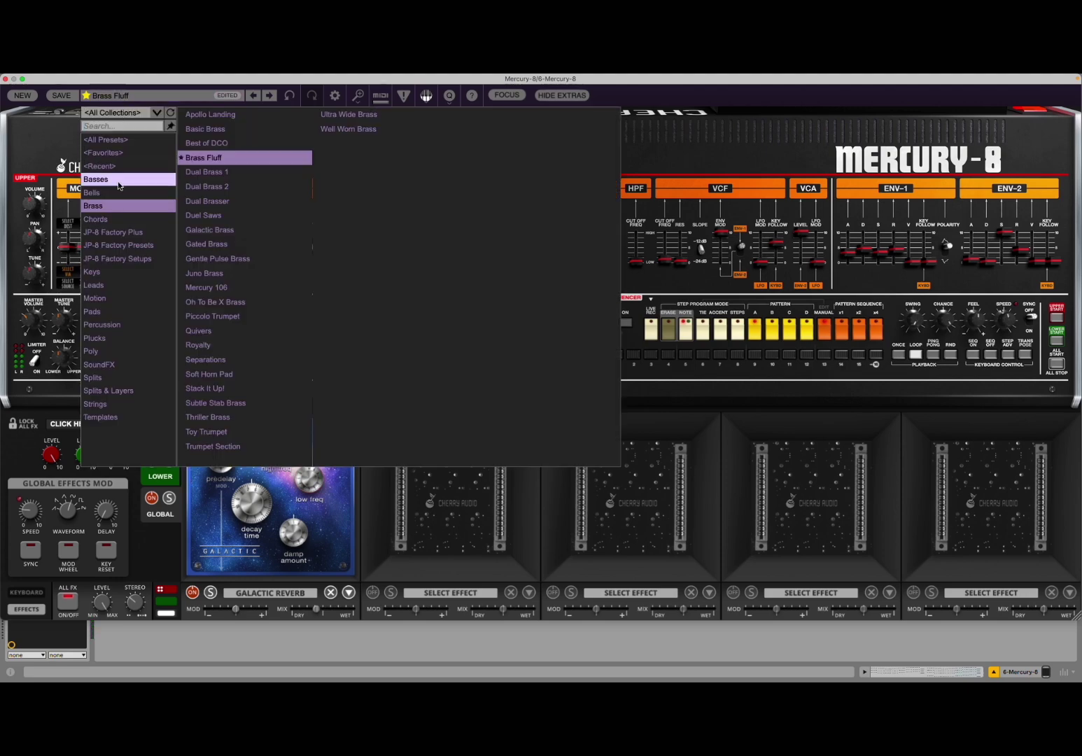
{"action": "left_click", "coordinate": [119, 182]}
{"action": "left_click", "coordinate": [252, 215]}
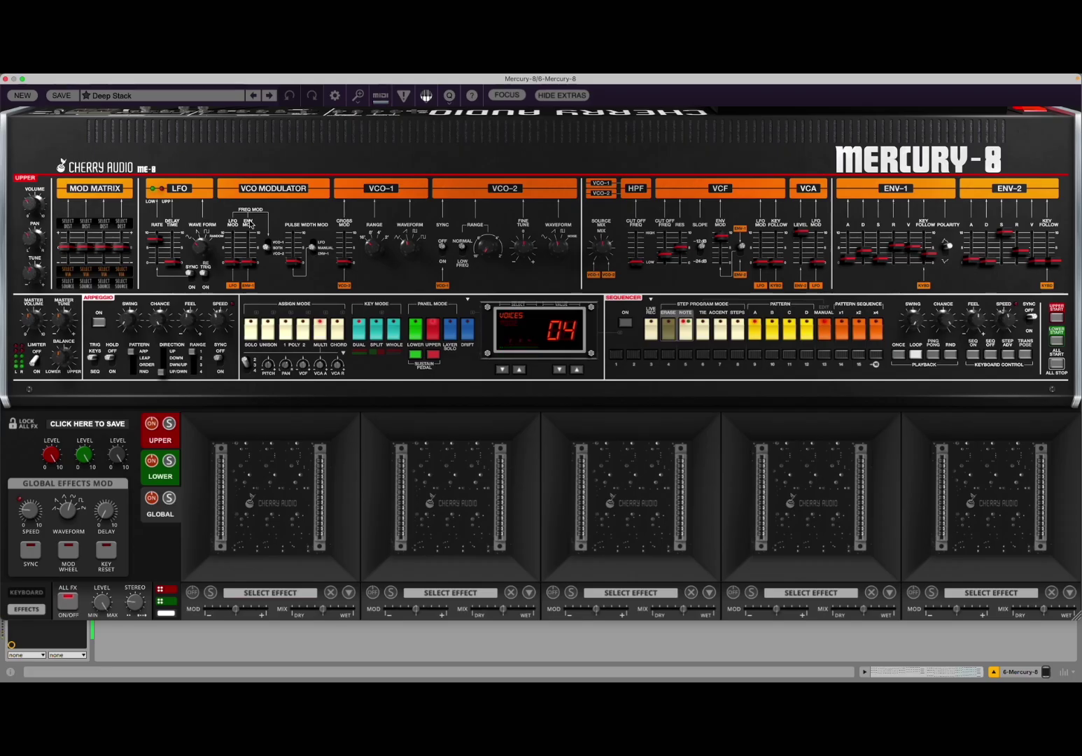
{"action": "left_click", "coordinate": [204, 95]}
{"action": "left_click", "coordinate": [244, 243]}
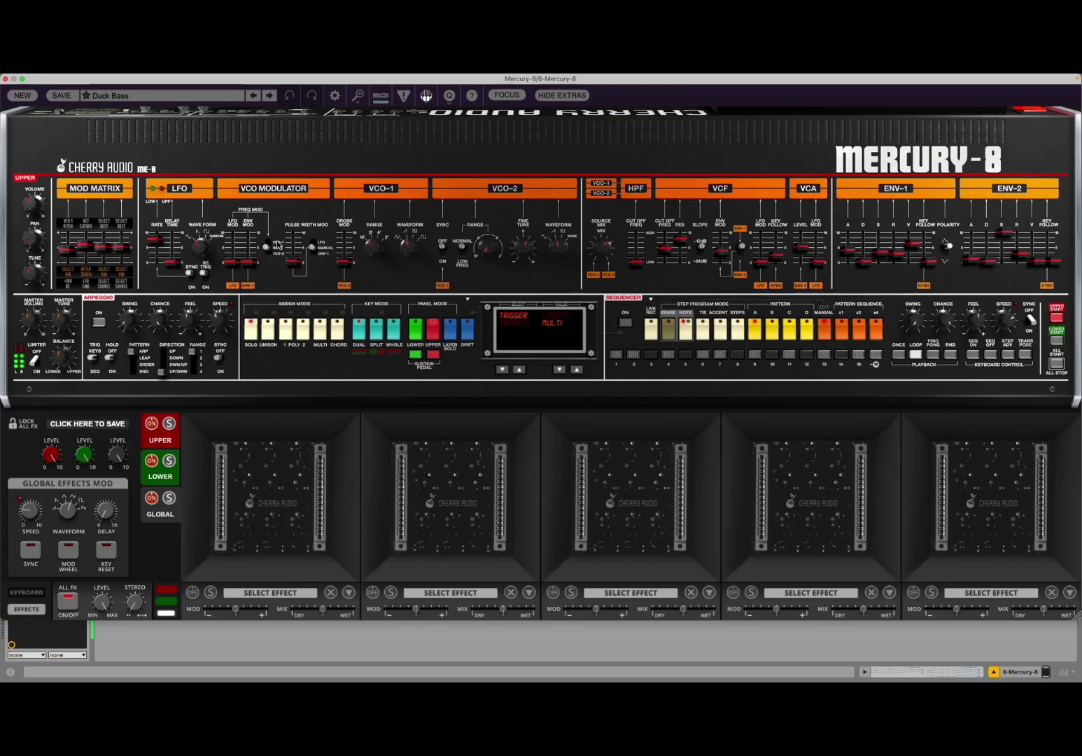
Step: Audition the Blown Out Flutes, Bright Dreams and Canada Boards presets from the Keys category
{"action": "left_click", "coordinate": [149, 95]}
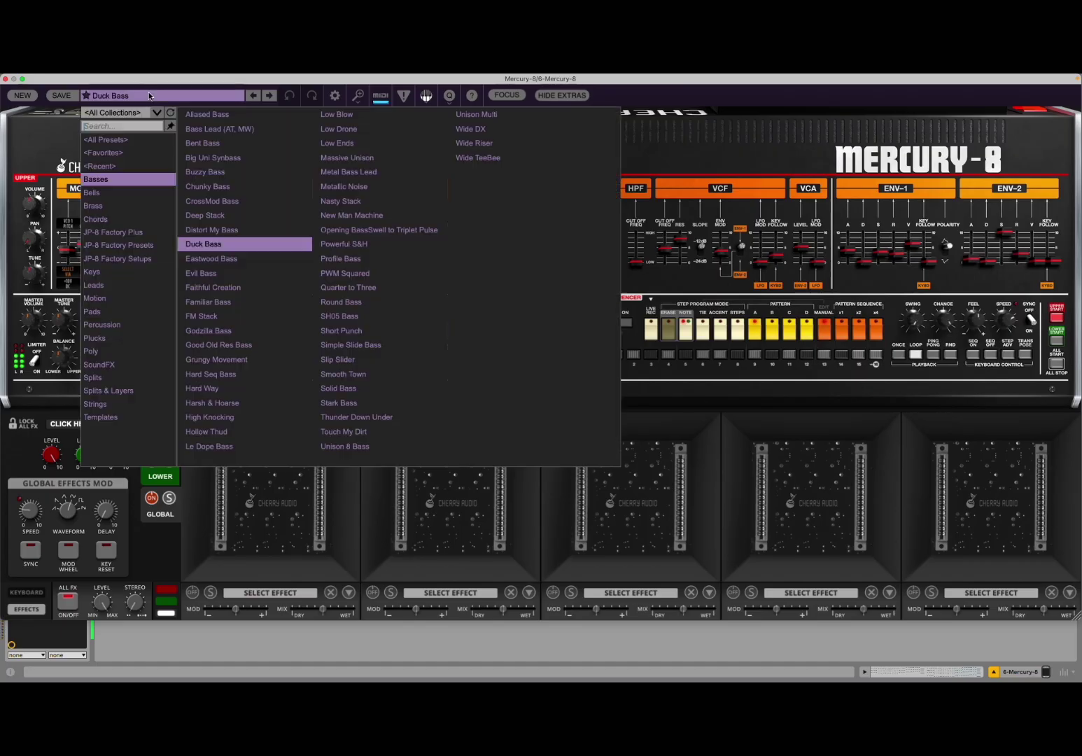
{"action": "left_click", "coordinate": [161, 276]}
{"action": "left_click", "coordinate": [257, 187]}
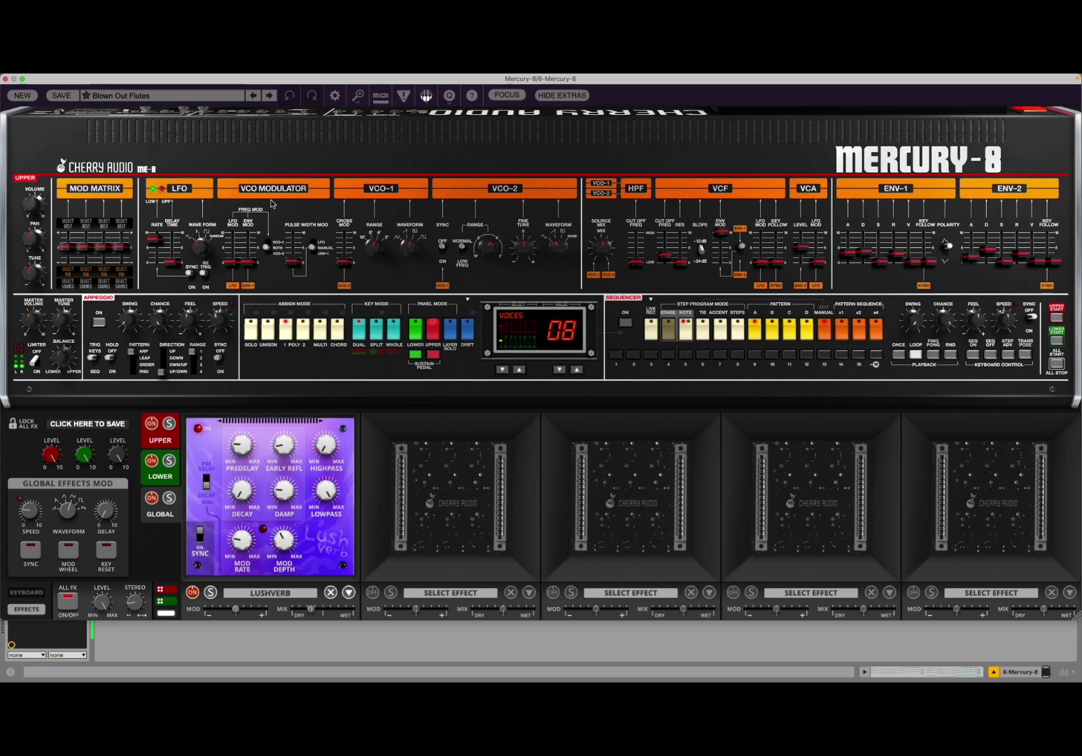
{"action": "left_click", "coordinate": [270, 97]}
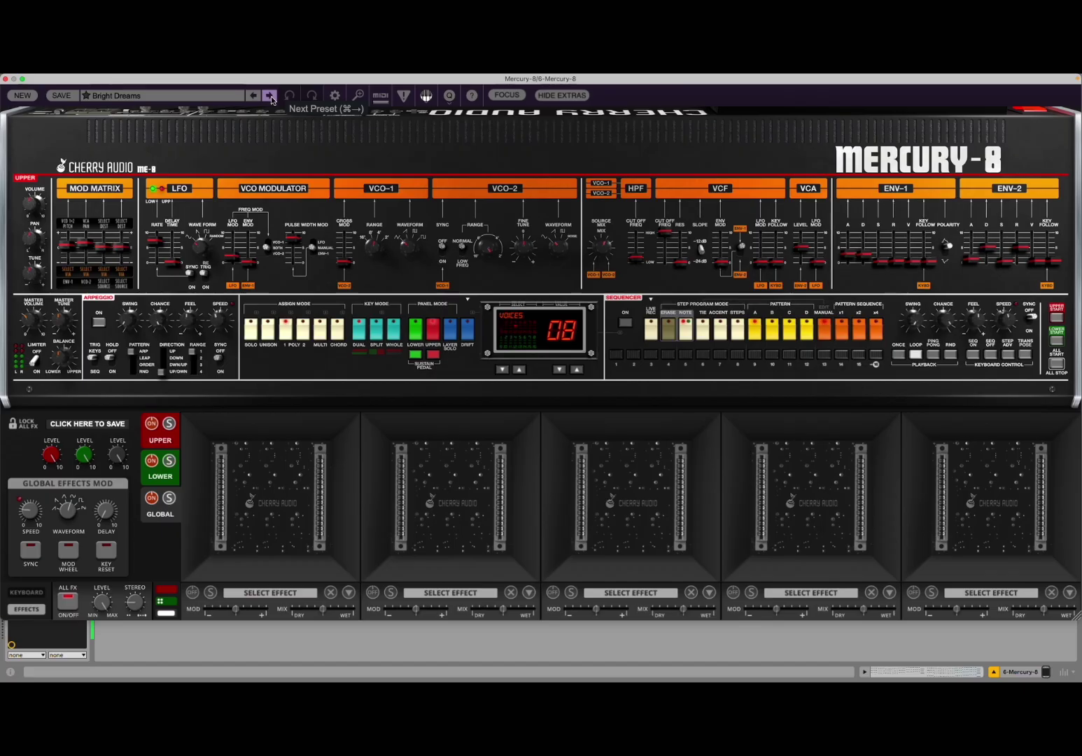
{"action": "left_click", "coordinate": [270, 97]}
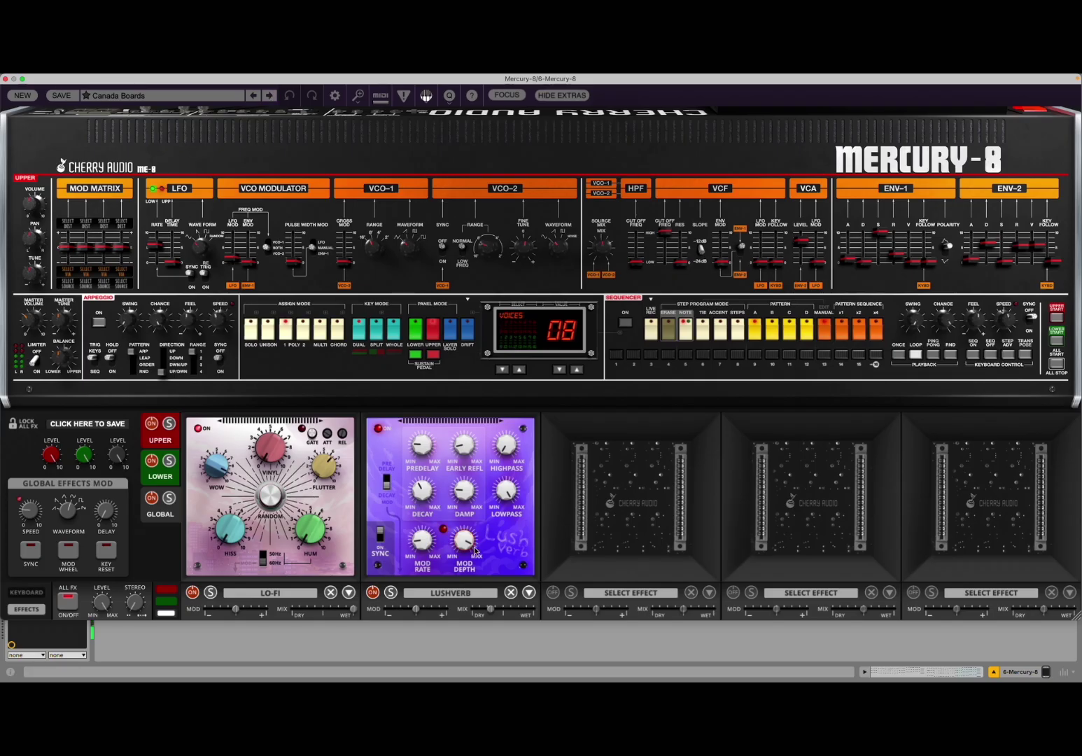
Step: Advance to the Diamond Skies preset and add a Lushverb in the first effect slot
{"action": "left_click", "coordinate": [268, 97]}
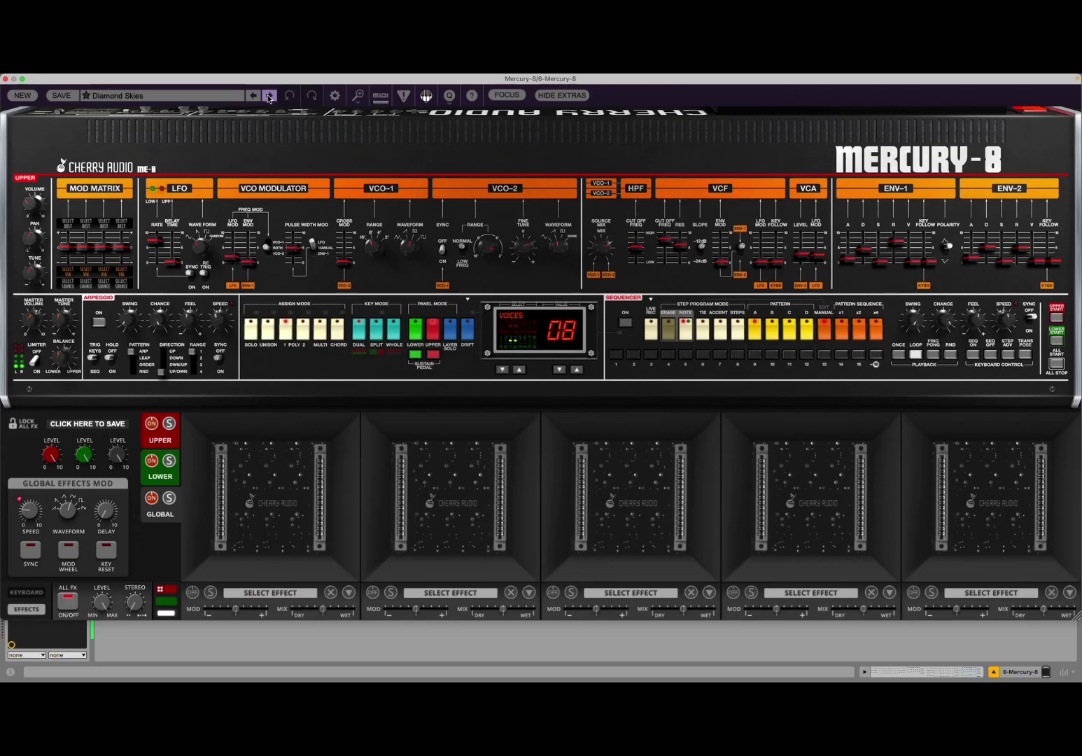
{"action": "left_click", "coordinate": [299, 599]}
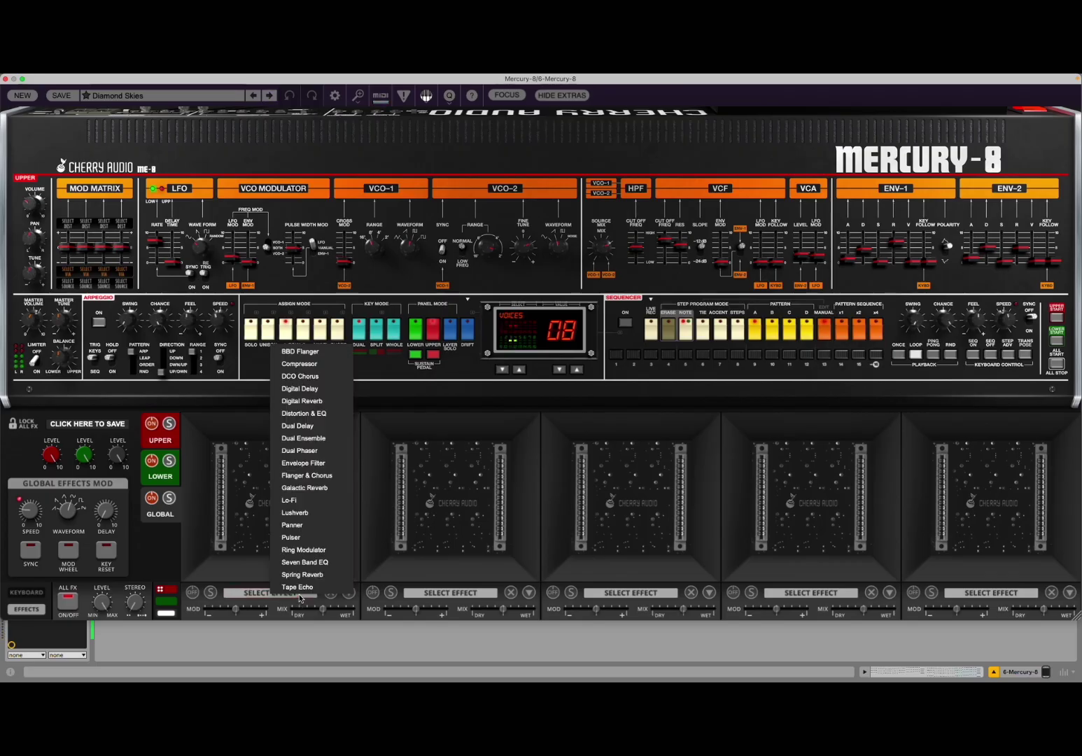
{"action": "left_click", "coordinate": [325, 513]}
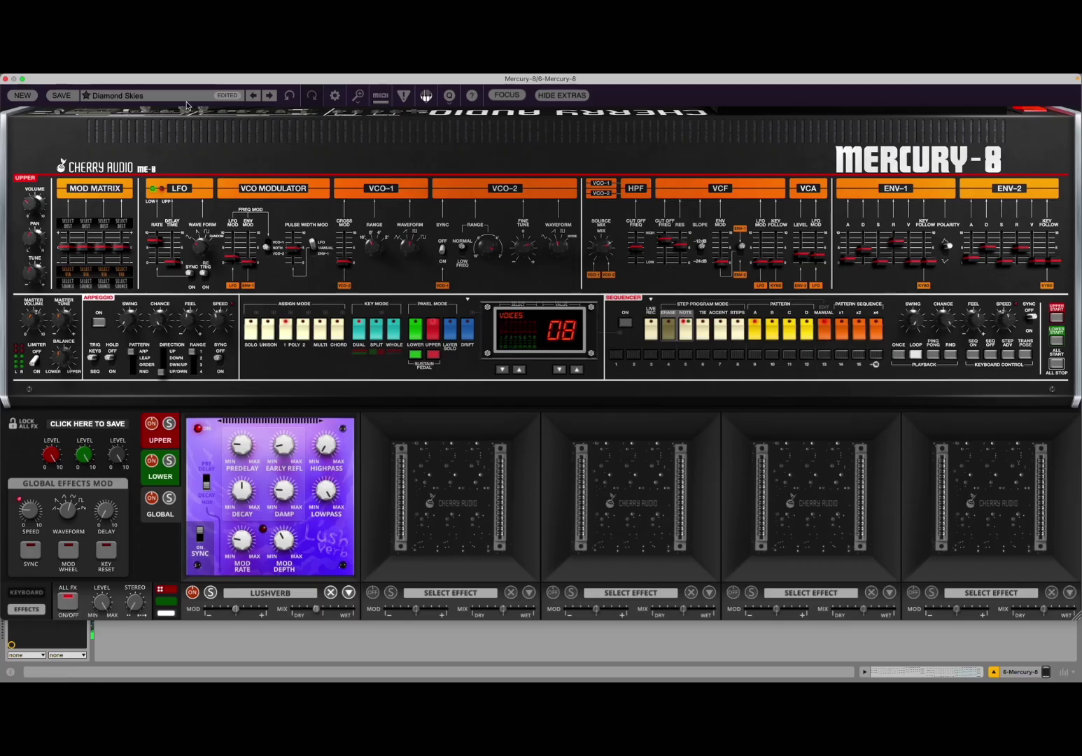
Step: Load the SFM Pluck preset from the Plucks category
{"action": "left_click", "coordinate": [126, 95]}
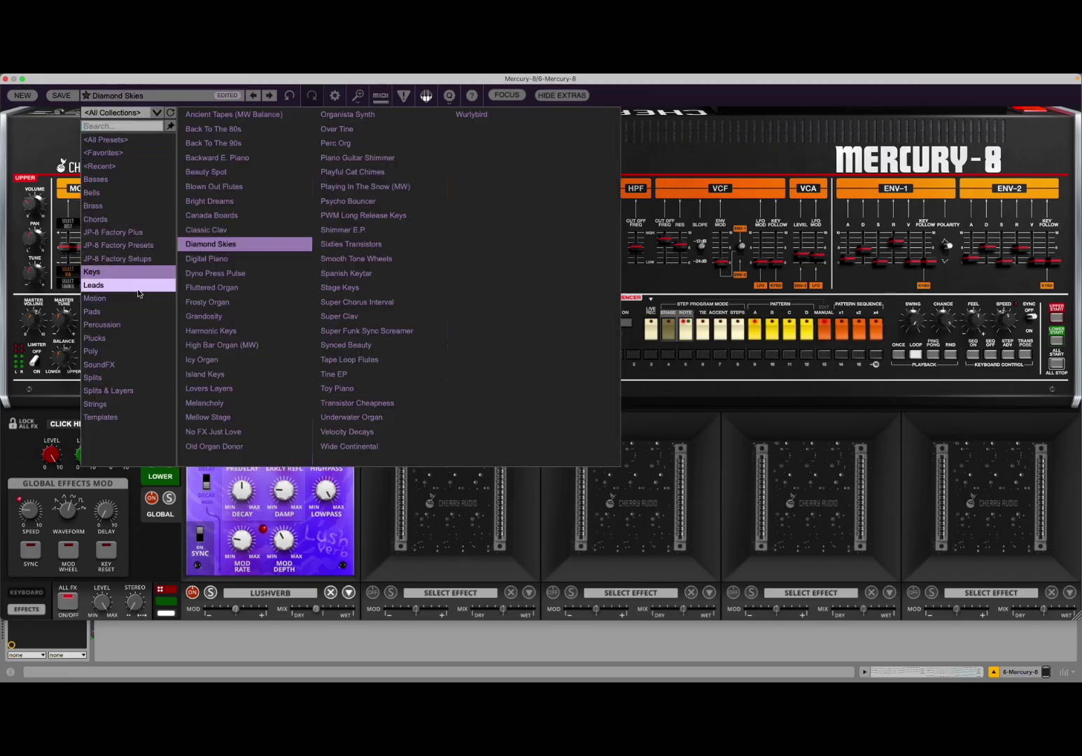
{"action": "left_click", "coordinate": [140, 338]}
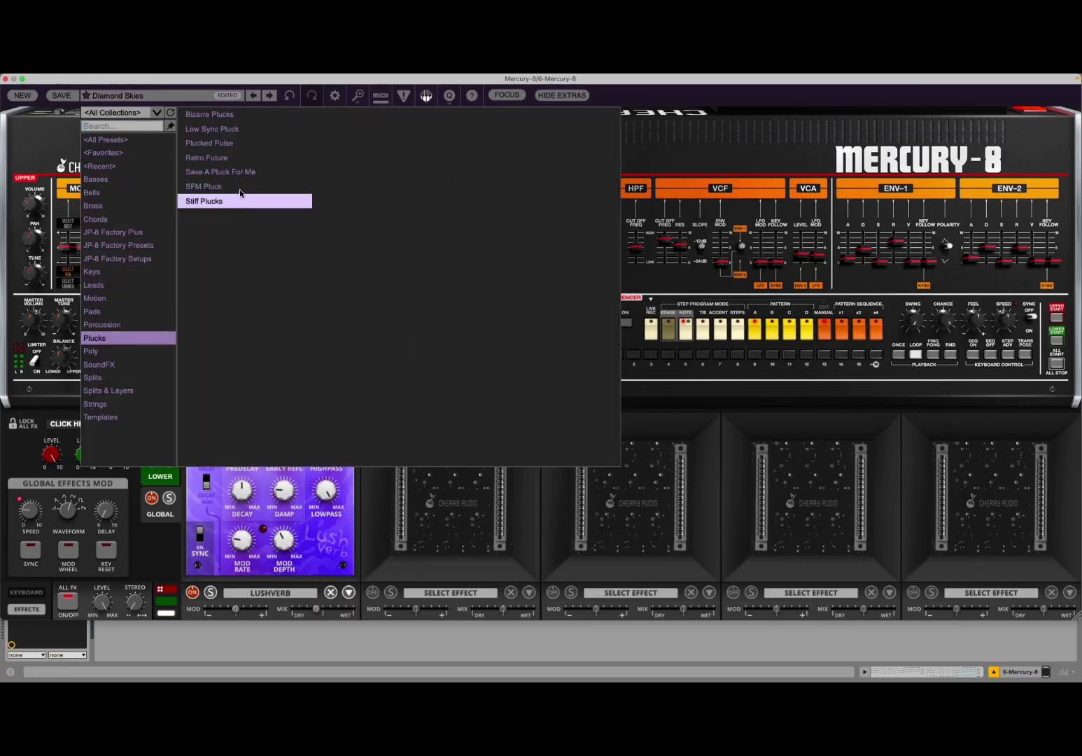
{"action": "left_click", "coordinate": [240, 187]}
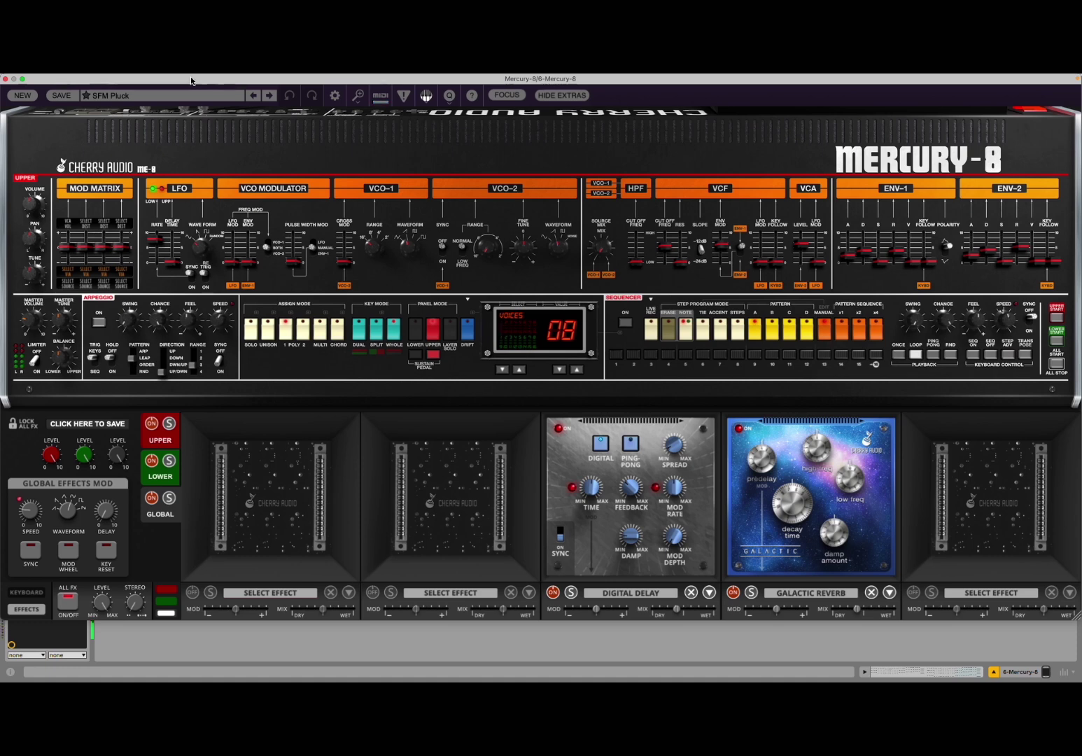
Step: Load the Organ Bass preset from the Splits & Layers category and show the keyboard in place of the effects
{"action": "left_click", "coordinate": [140, 95]}
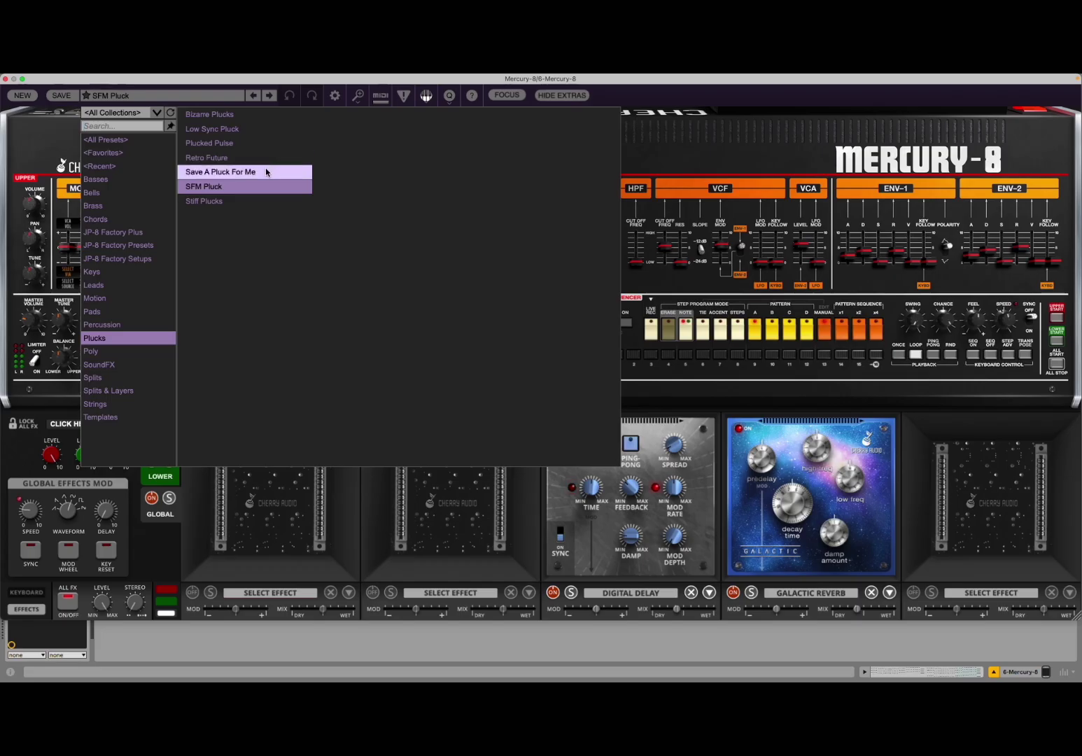
{"action": "left_click", "coordinate": [150, 390]}
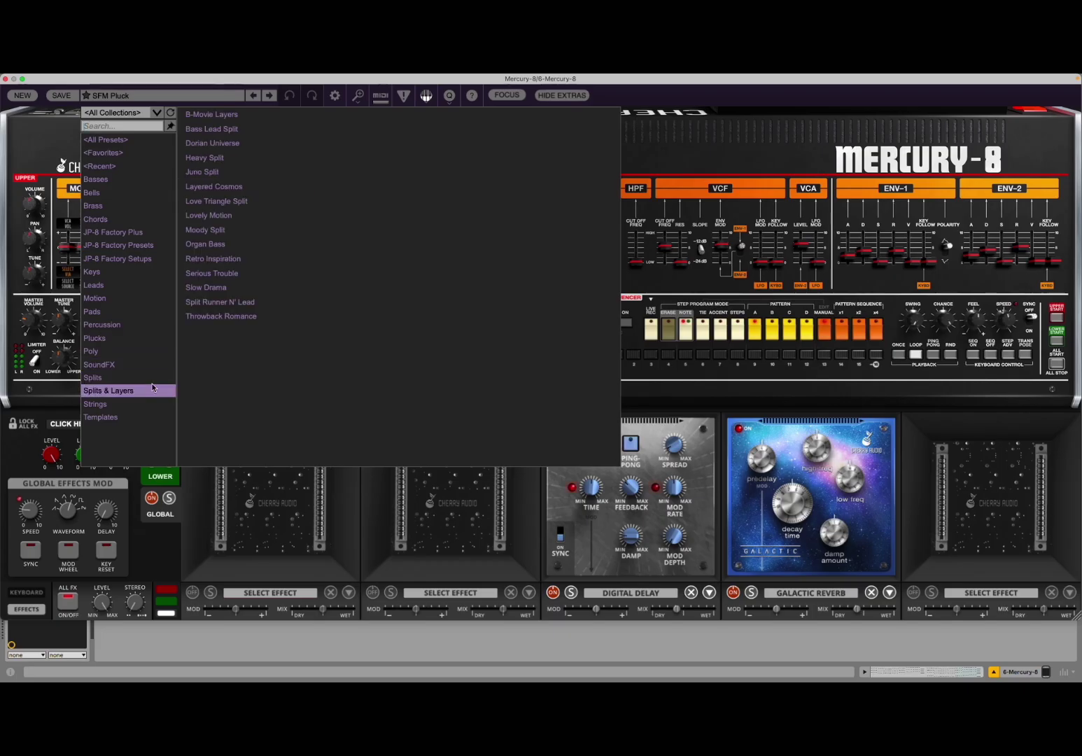
{"action": "double_click", "coordinate": [280, 243]}
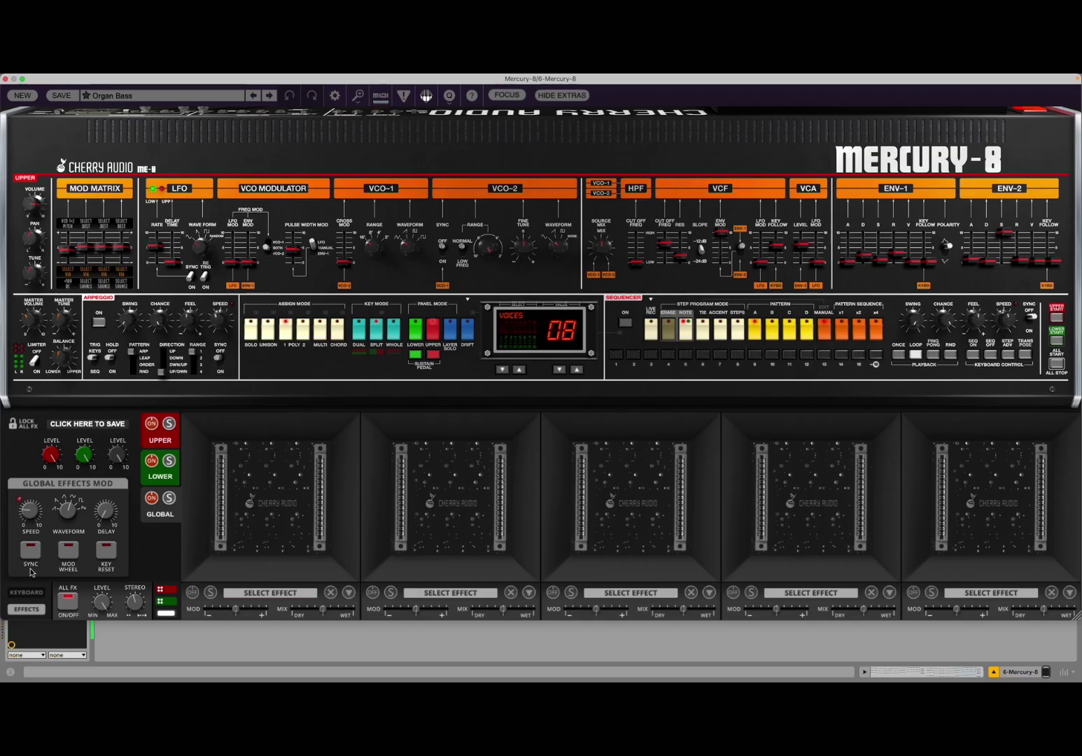
{"action": "left_click", "coordinate": [33, 595]}
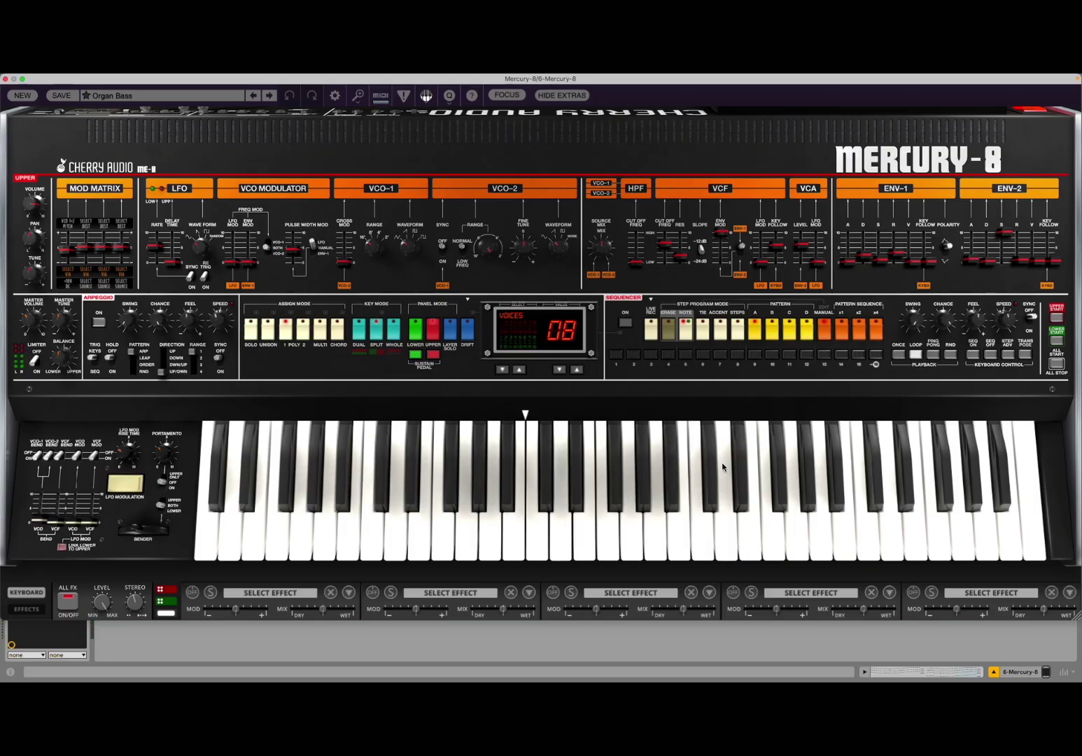
Step: Load the Juno Split preset from the Splits & Layers category
{"action": "left_click", "coordinate": [190, 100]}
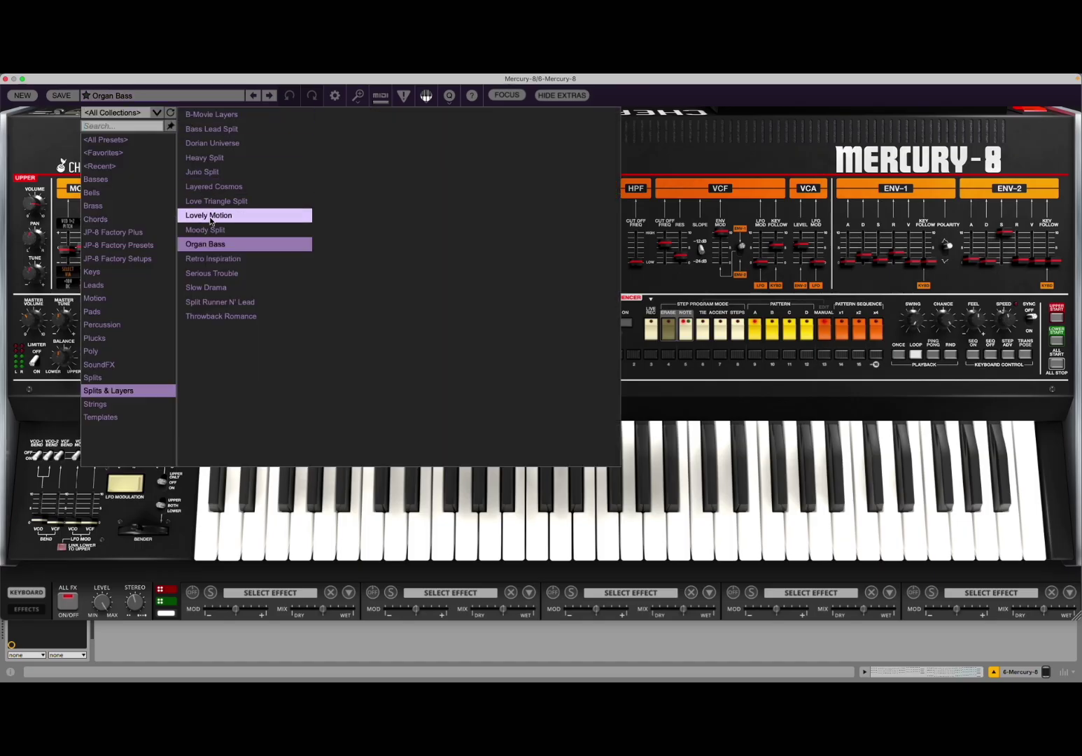
{"action": "left_click", "coordinate": [245, 171]}
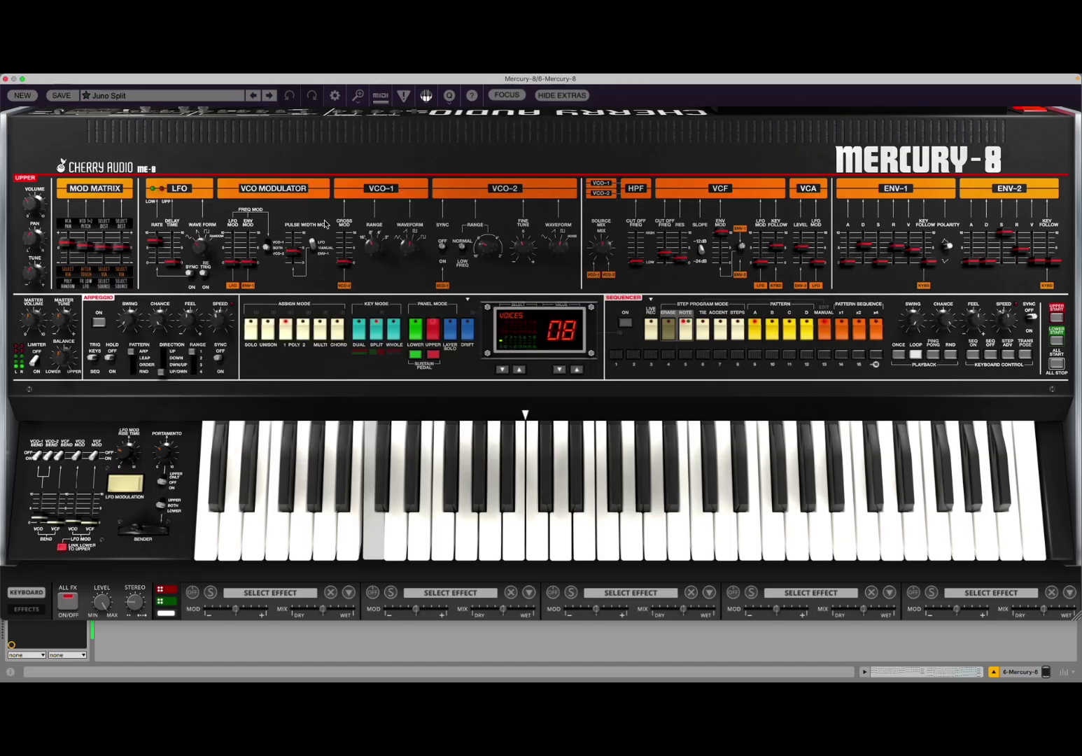